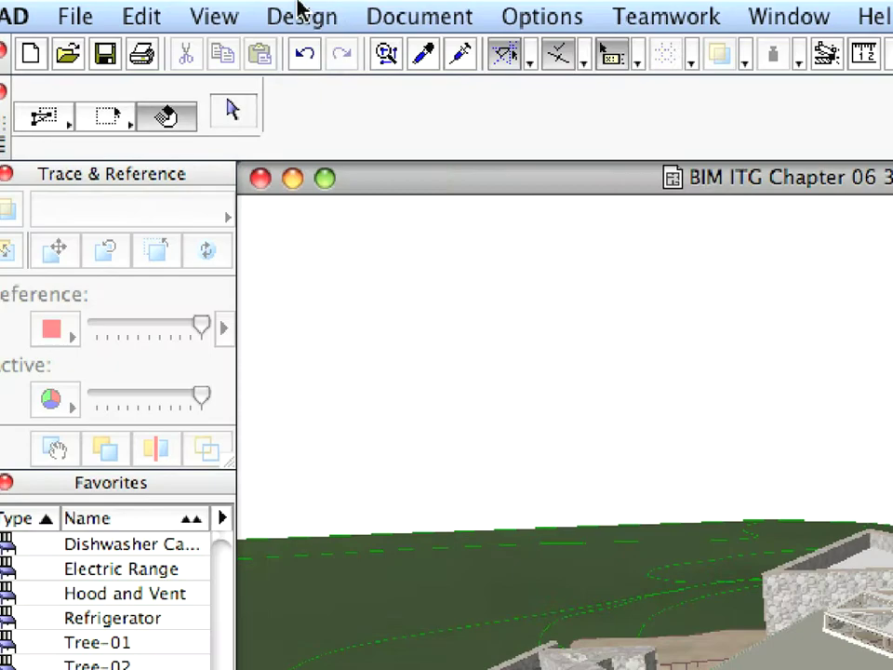
Open Solid Element Operations and store the dark brown terrain mesh around the stair as the target element.
click(207, 5)
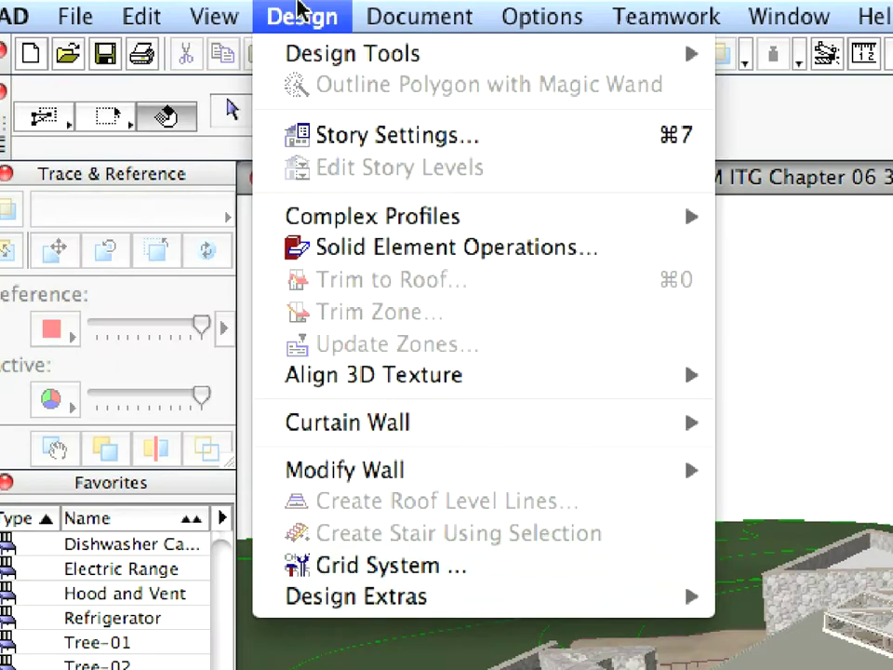
click(648, 254)
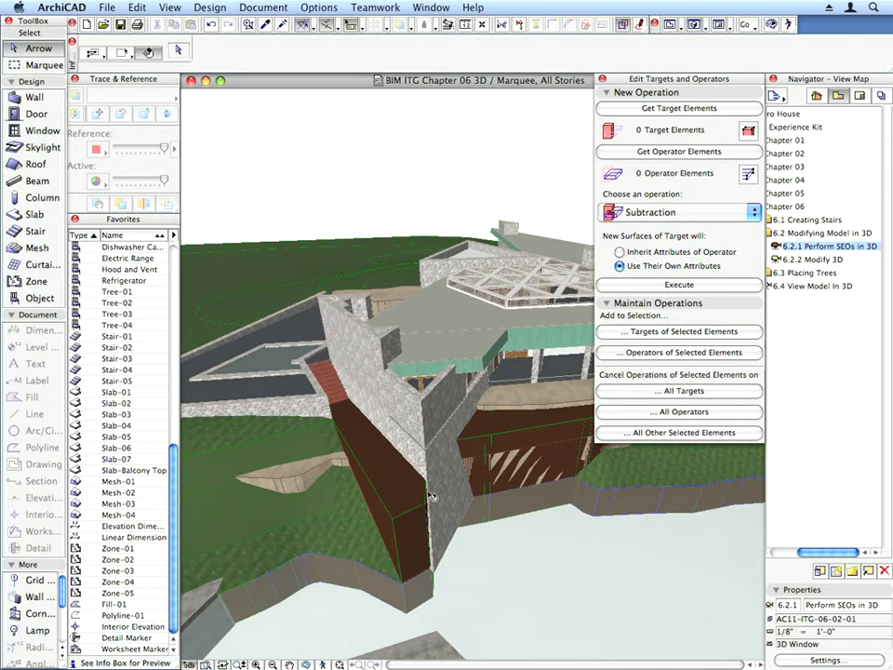
key(super+a)
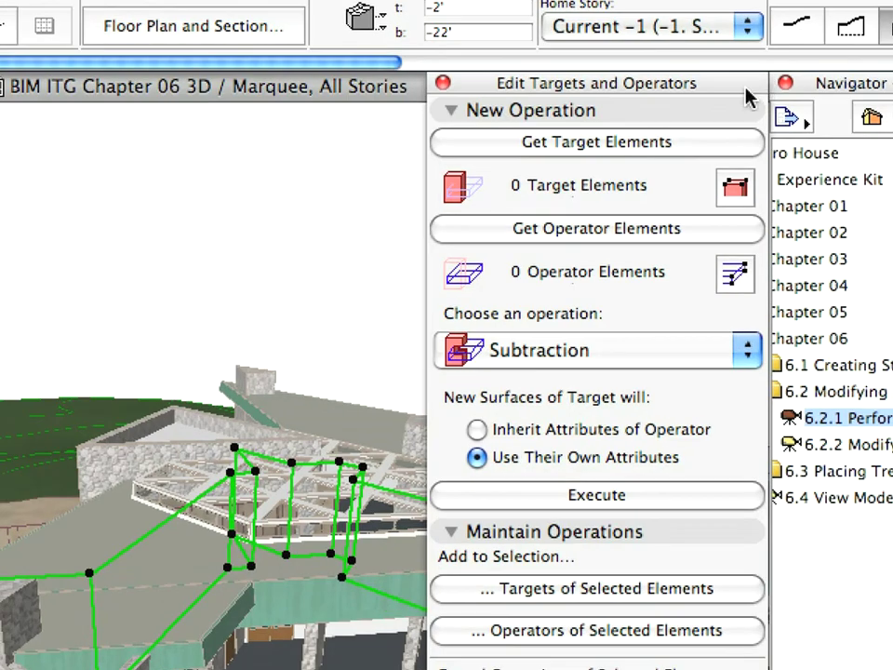
click(700, 146)
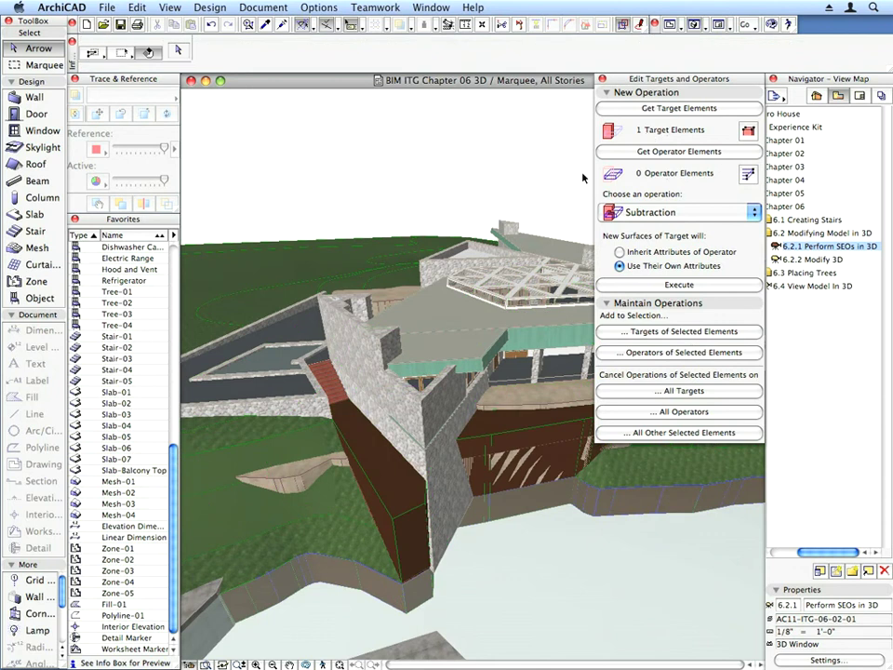
Select the long straight stair together with the two slanted concrete walls that meet at the corner beside it.
click(343, 395)
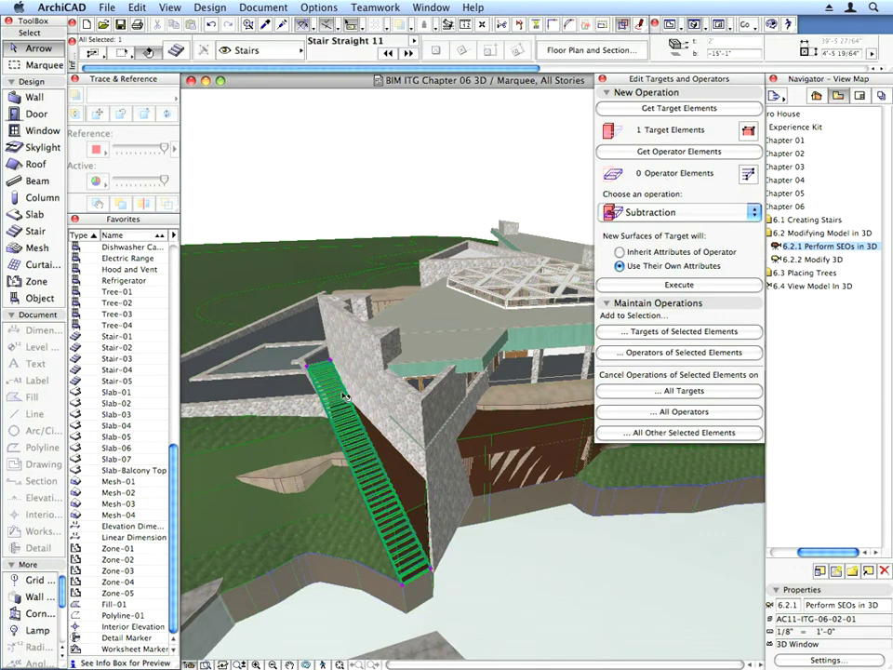
key(Delete)
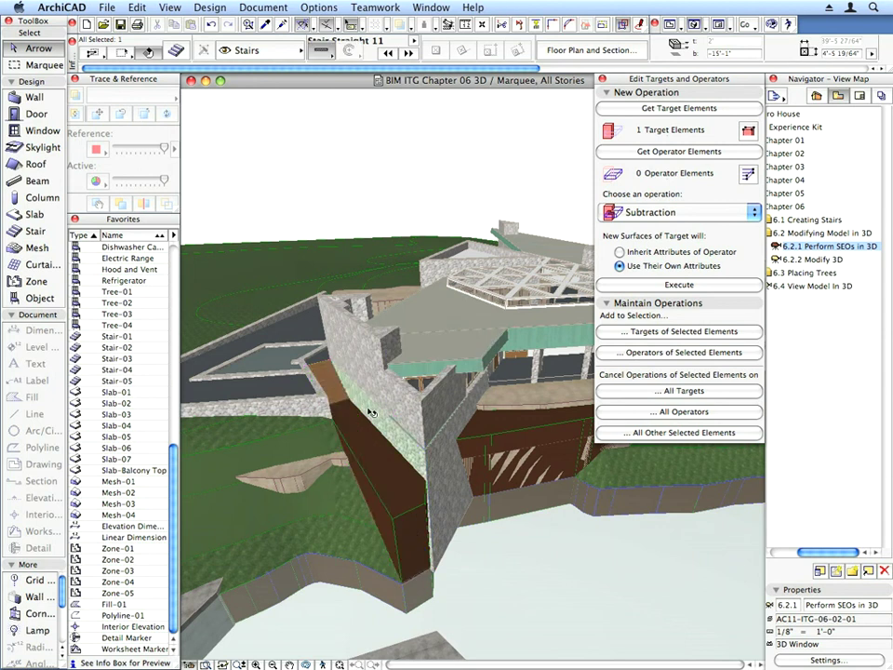
key(ctrl+z)
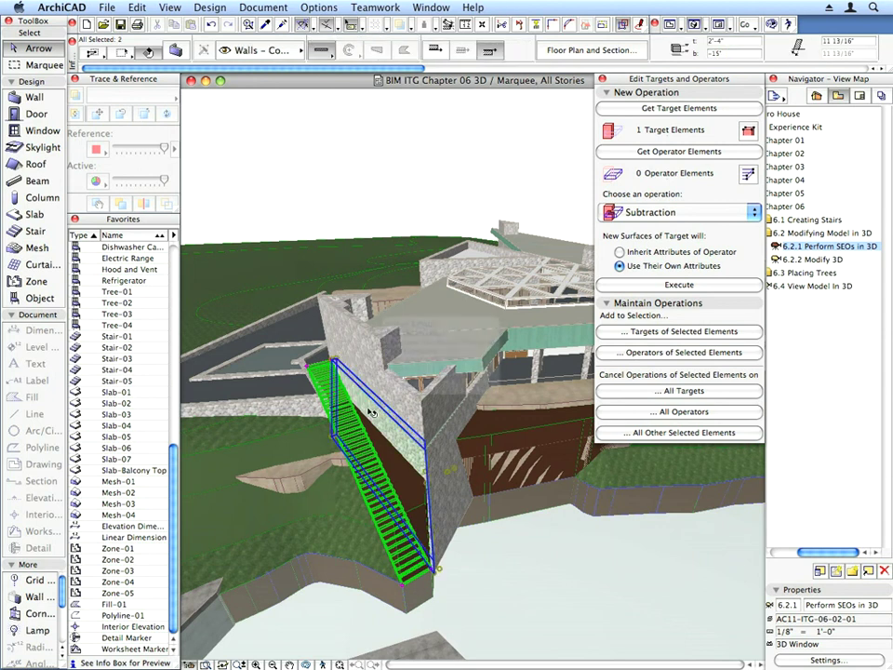
shift+click(444, 455)
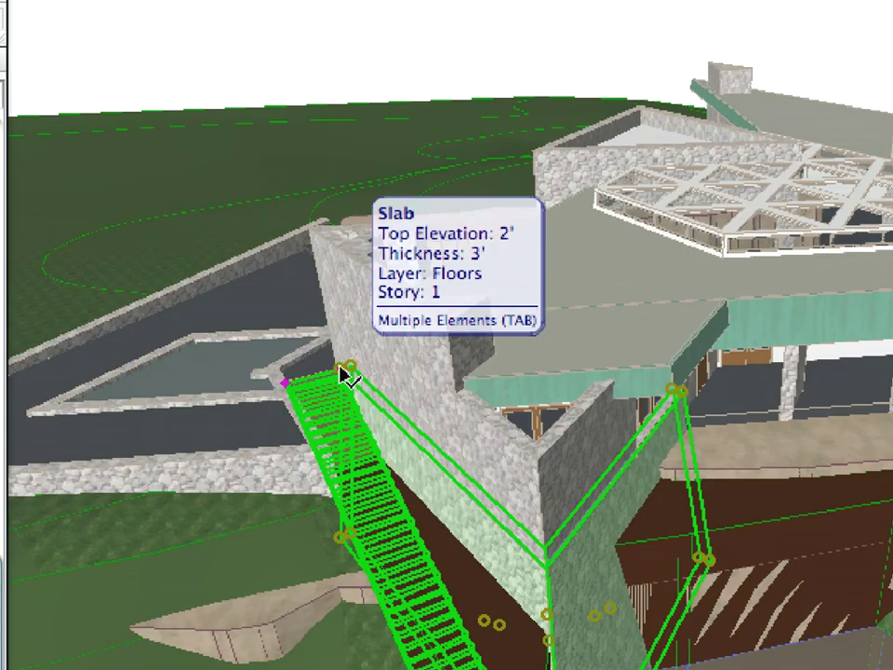
Cycle through the overlapping elements at the stair's upper corner to examine the slabs, beams, stair and wall there.
key(Tab)
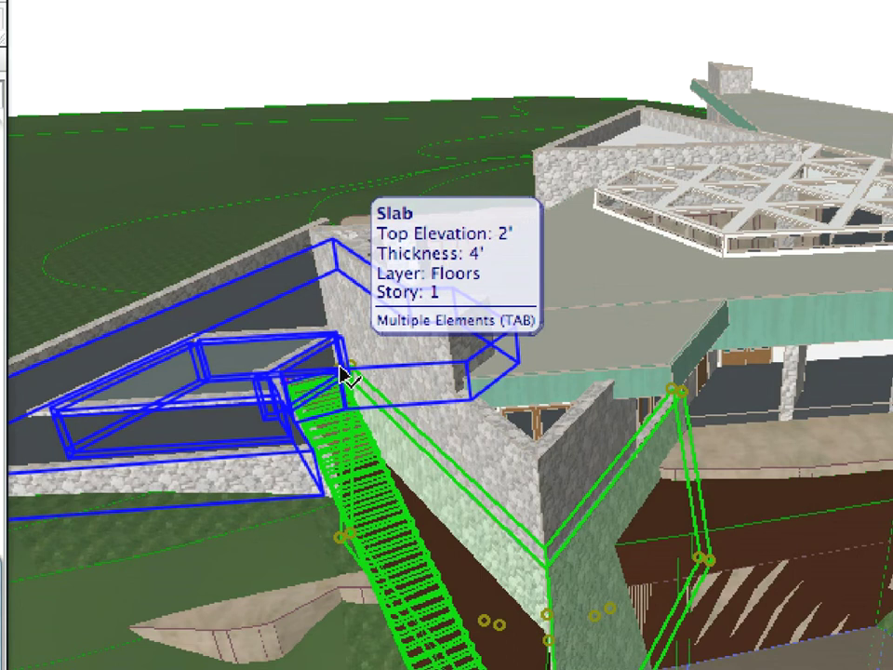
key(Tab)
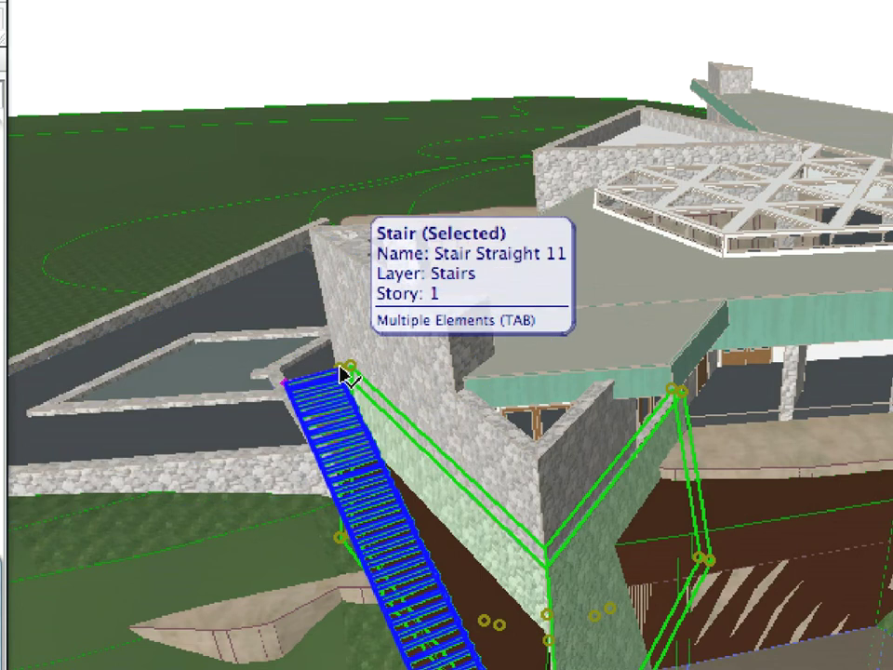
key(Tab)
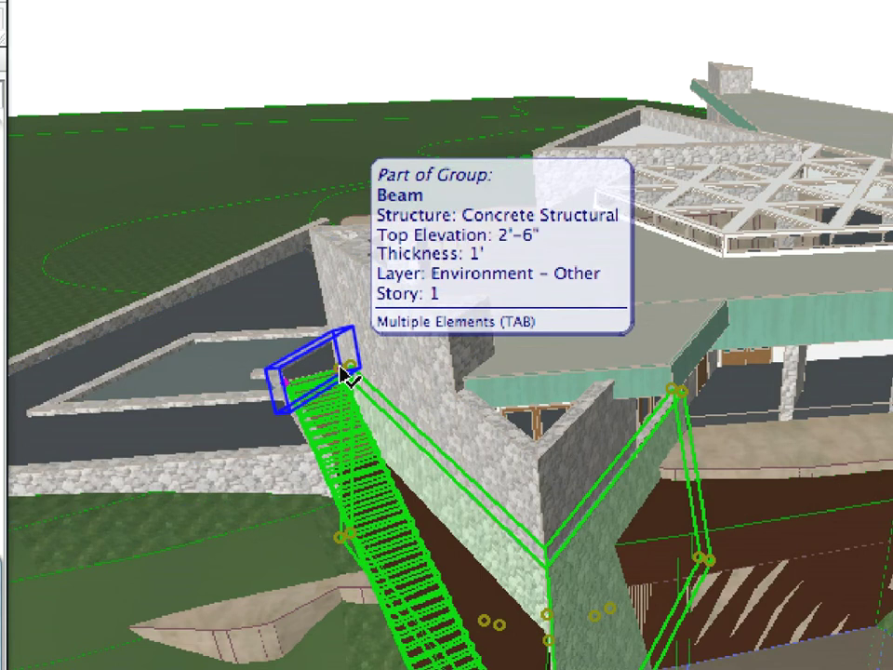
key(Tab)
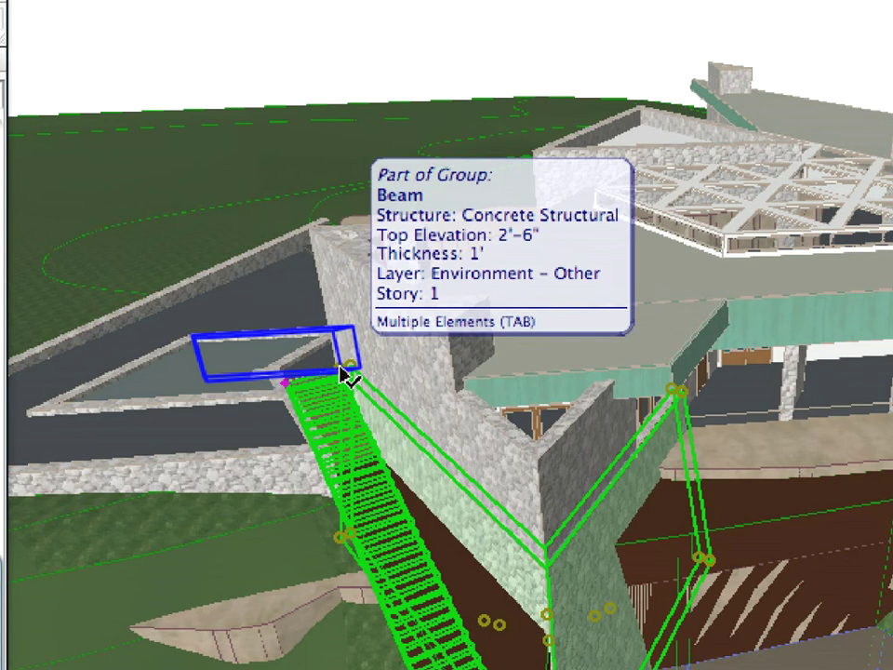
key(Tab)
key(Tab)
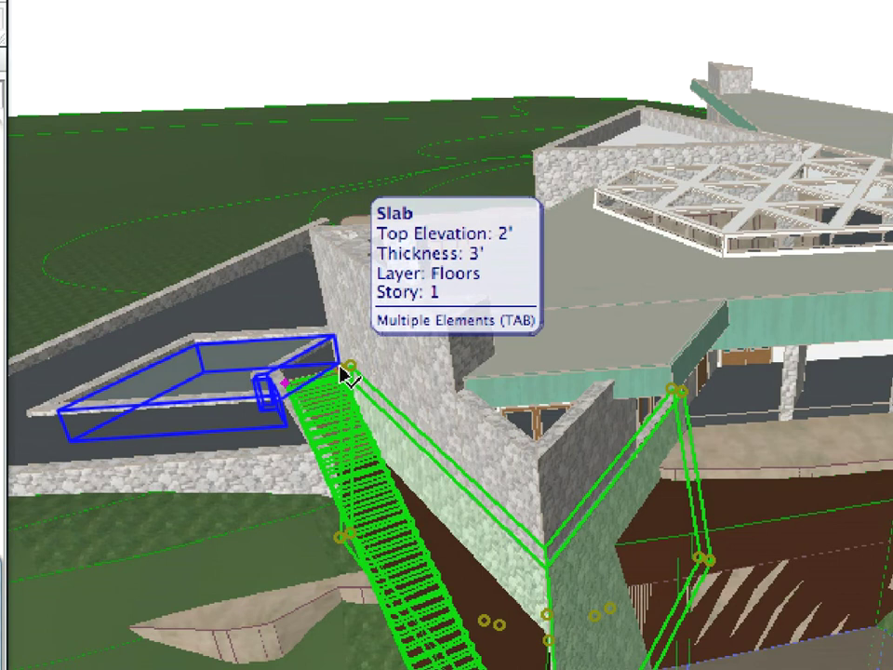
key(Tab)
key(Tab)
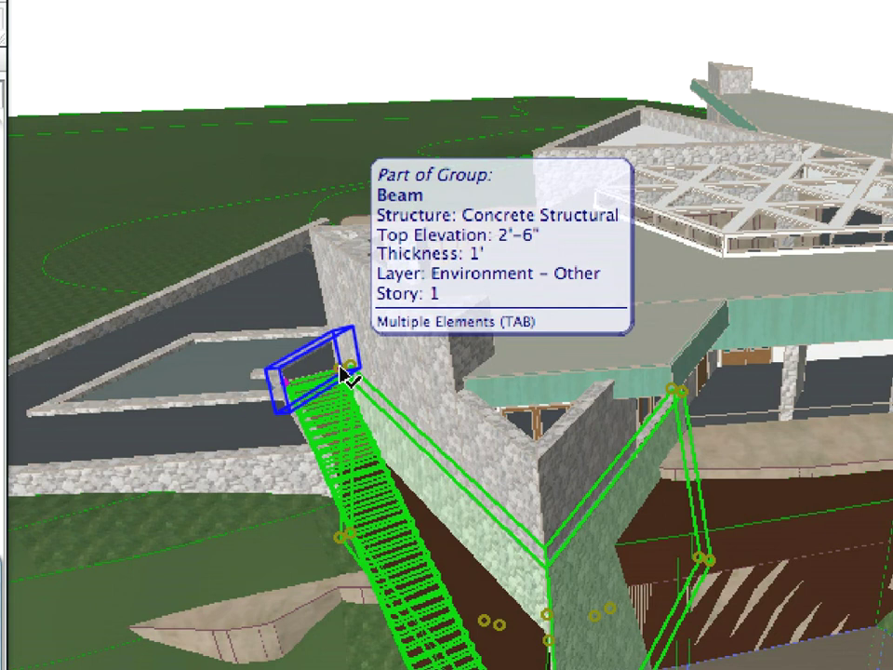
key(Tab)
key(Tab)
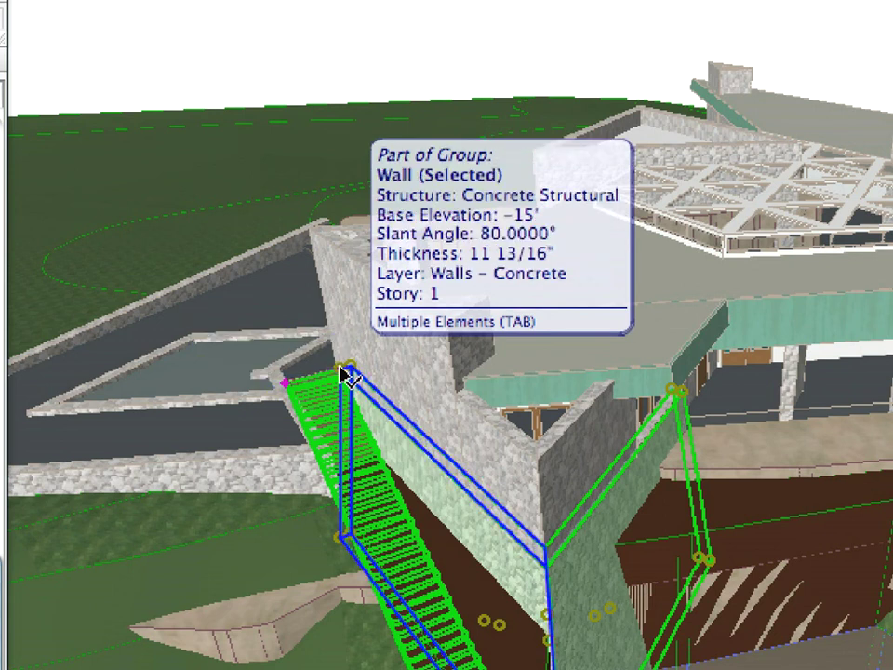
key(Tab)
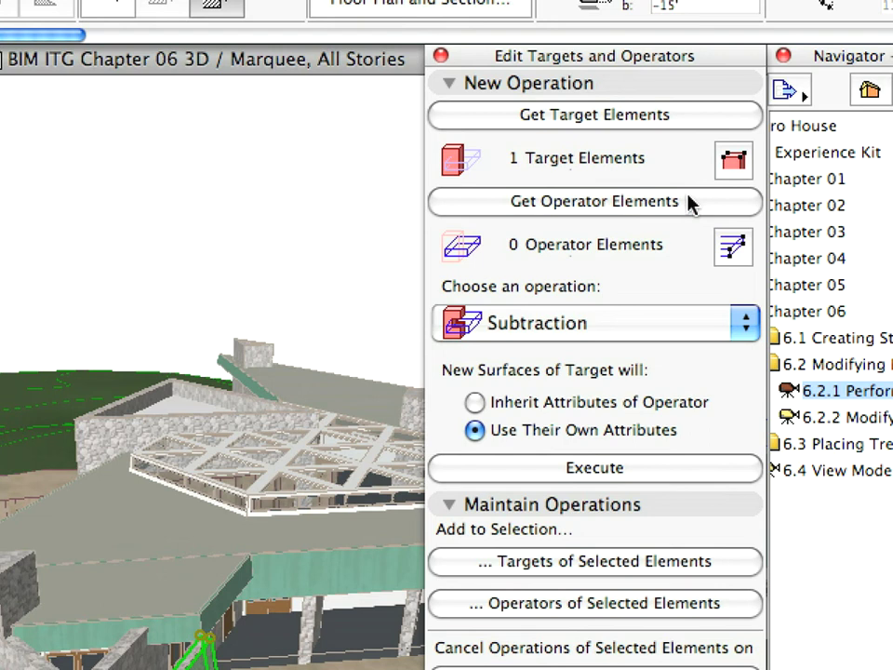
Store the selected stair and walls as operators and subtract them from the target mesh using Subtraction with upwards extrusion.
click(691, 202)
click(693, 341)
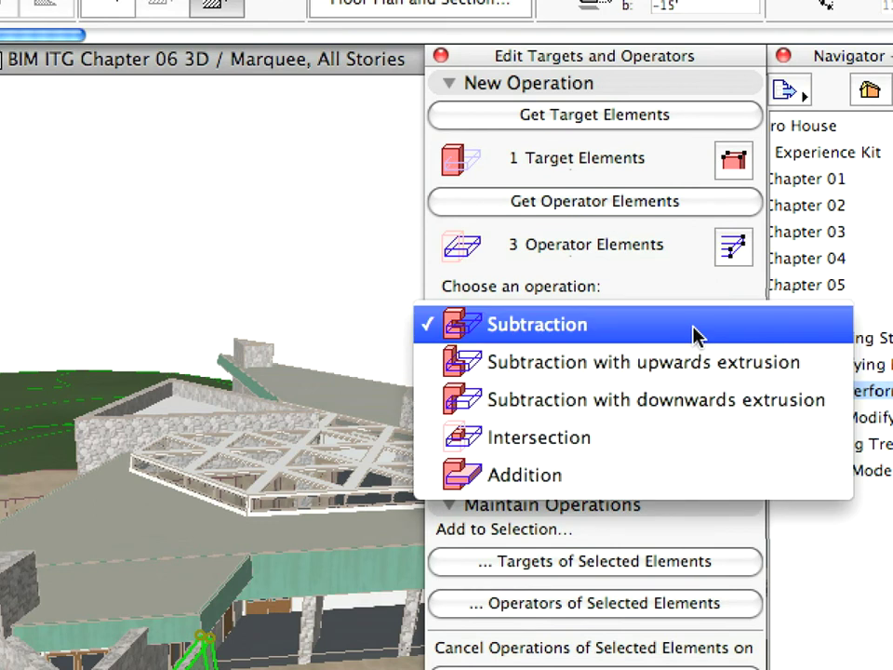
click(819, 372)
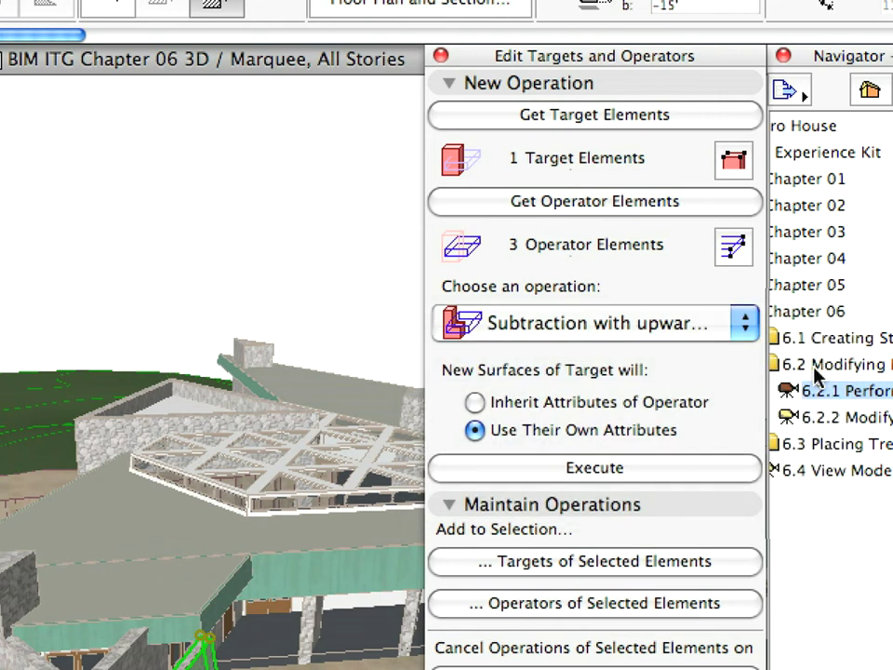
click(714, 472)
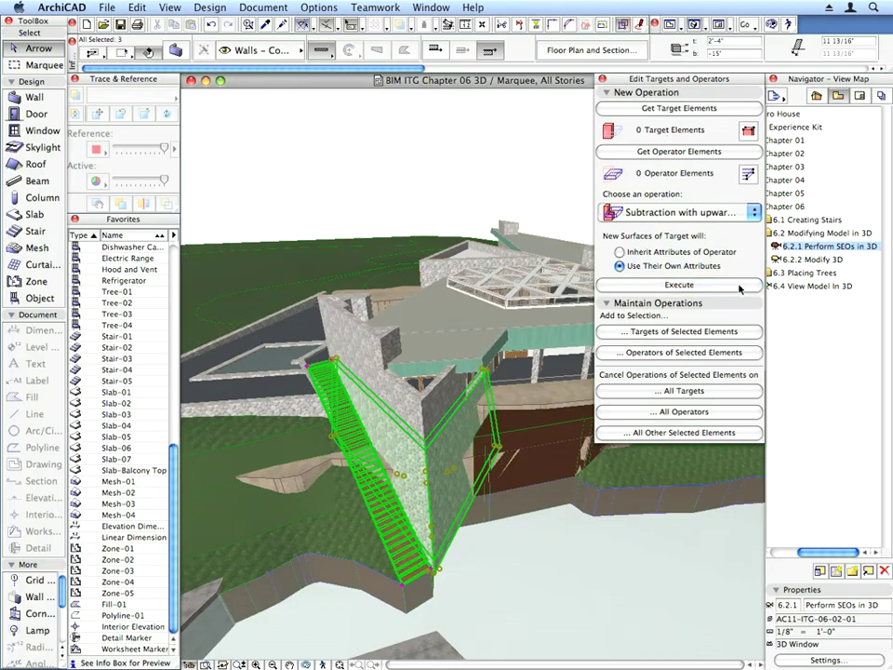
key(Escape)
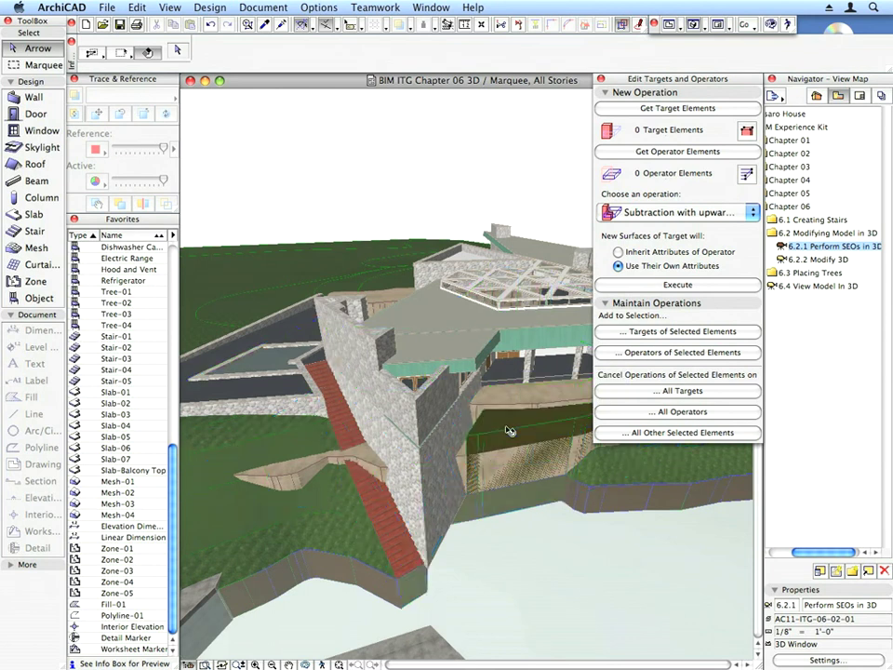
Store the dark brown terrain mesh below the house as the target for another solid element operation.
click(510, 431)
click(677, 108)
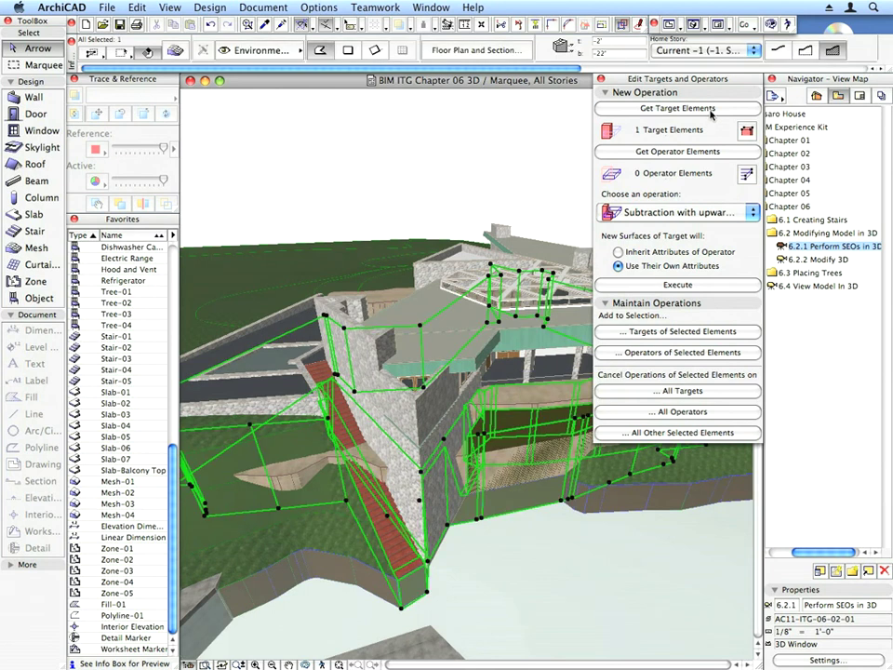
key(Escape)
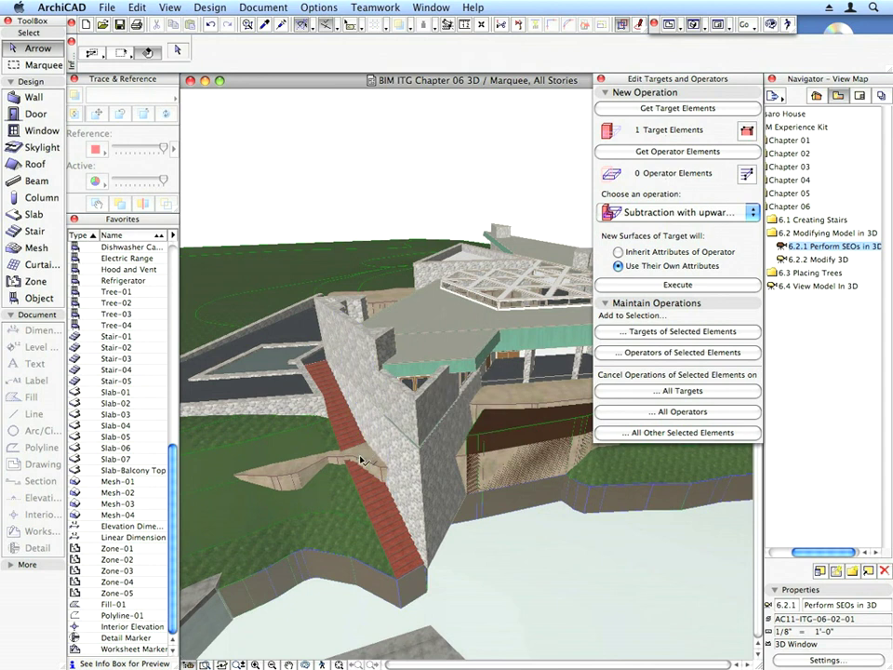
Assign the two beige terrace meshes as operators and subtract them from the target mesh with upwards extrusion.
click(363, 456)
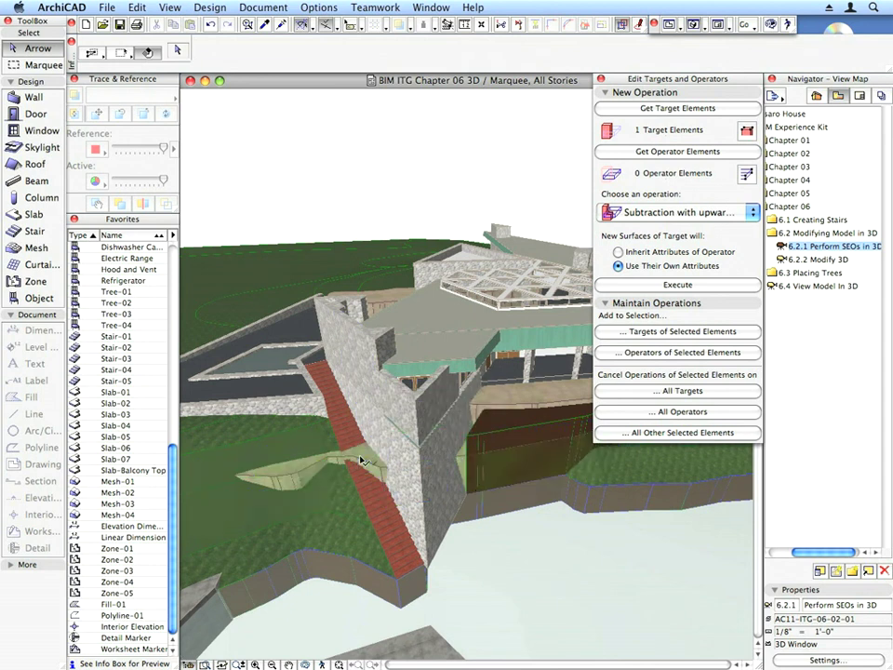
shift+click(498, 408)
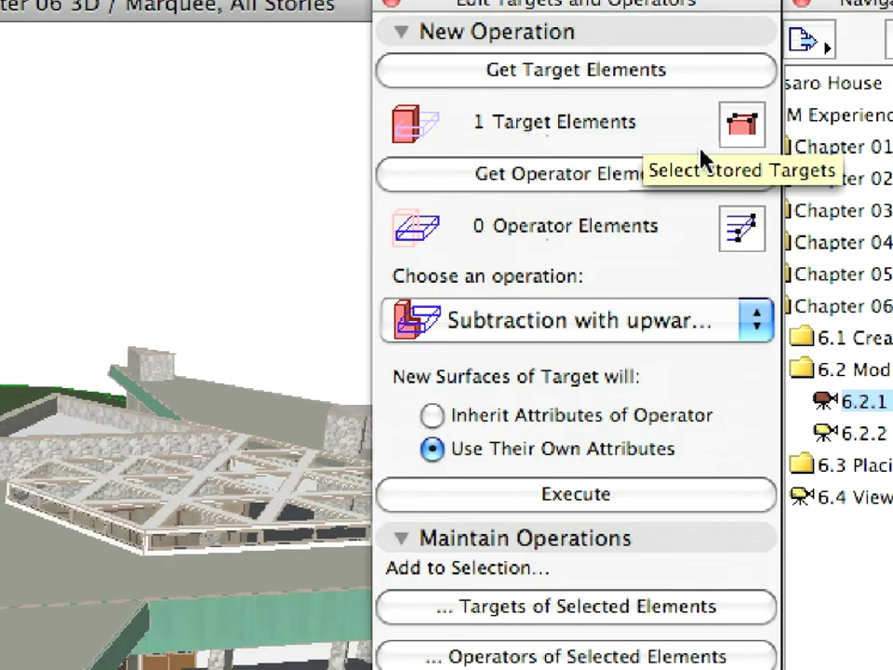
click(717, 152)
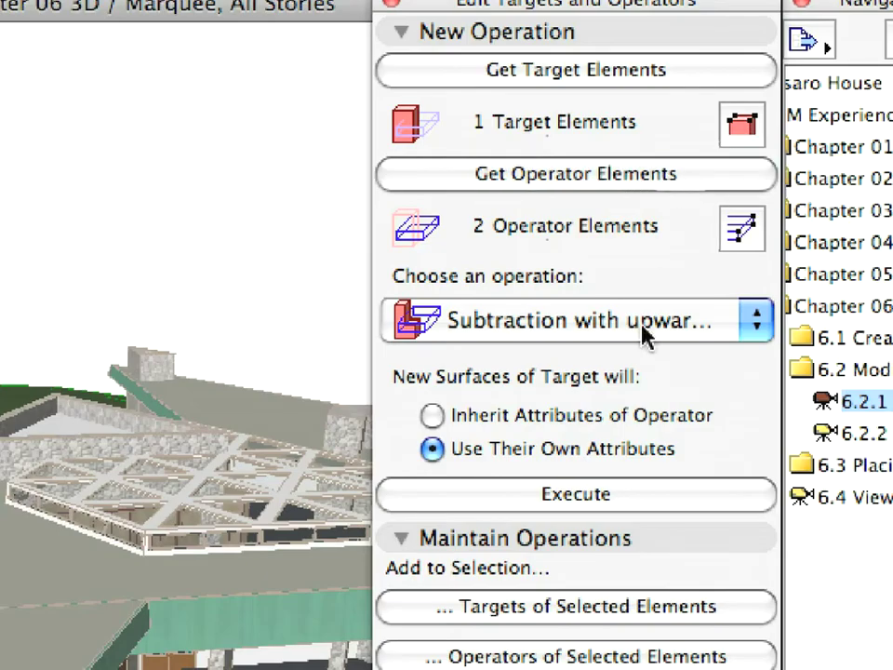
click(644, 495)
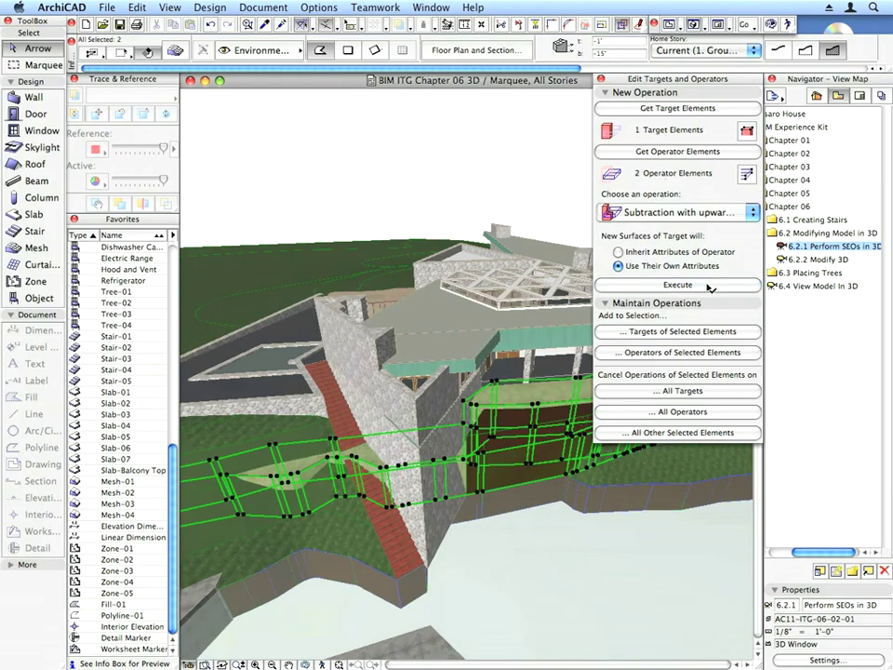
key(Escape)
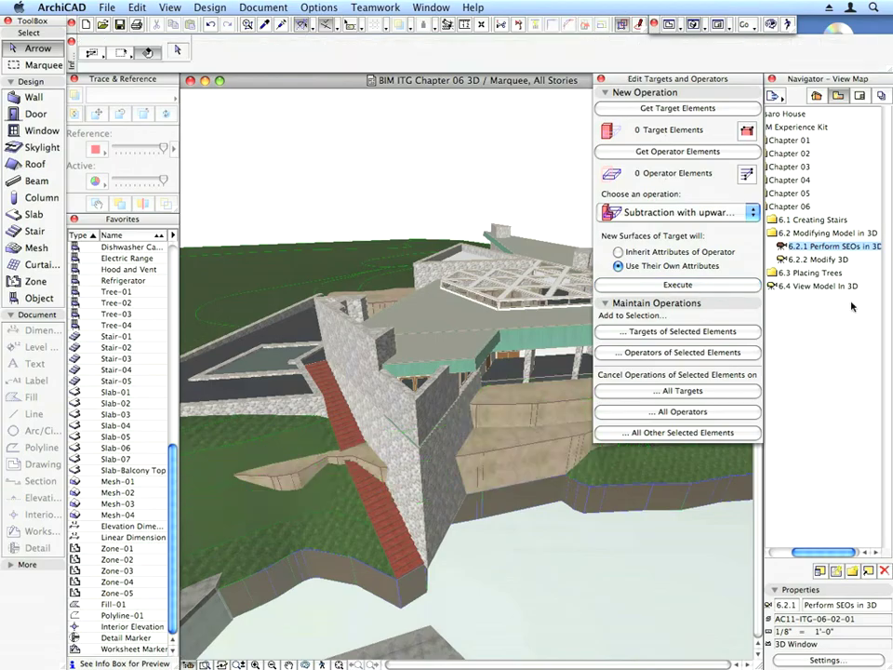
Subtract the stair and its adjoining slanted concrete wall from the lower beige terrace mesh with upwards extrusion.
click(308, 469)
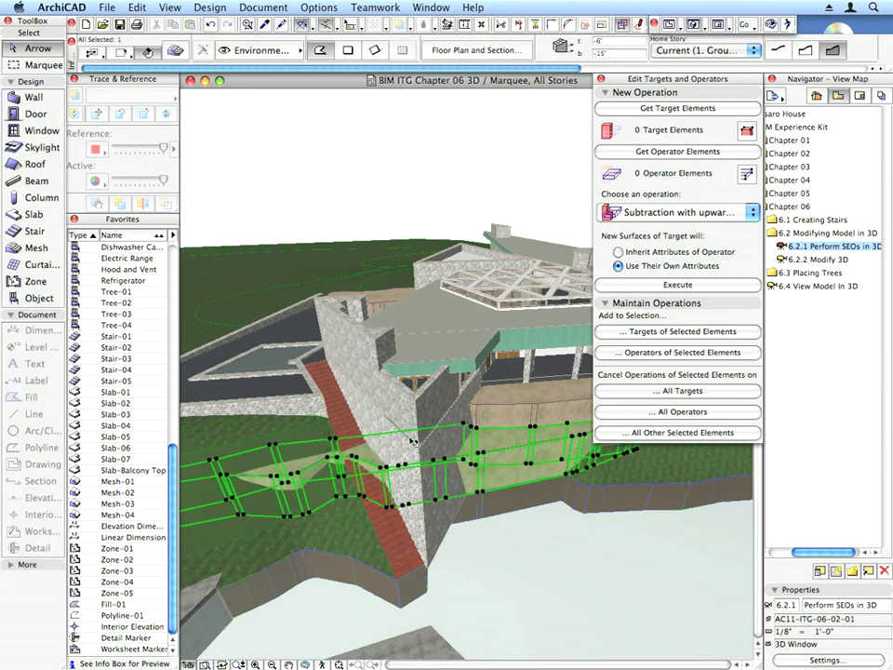
click(716, 109)
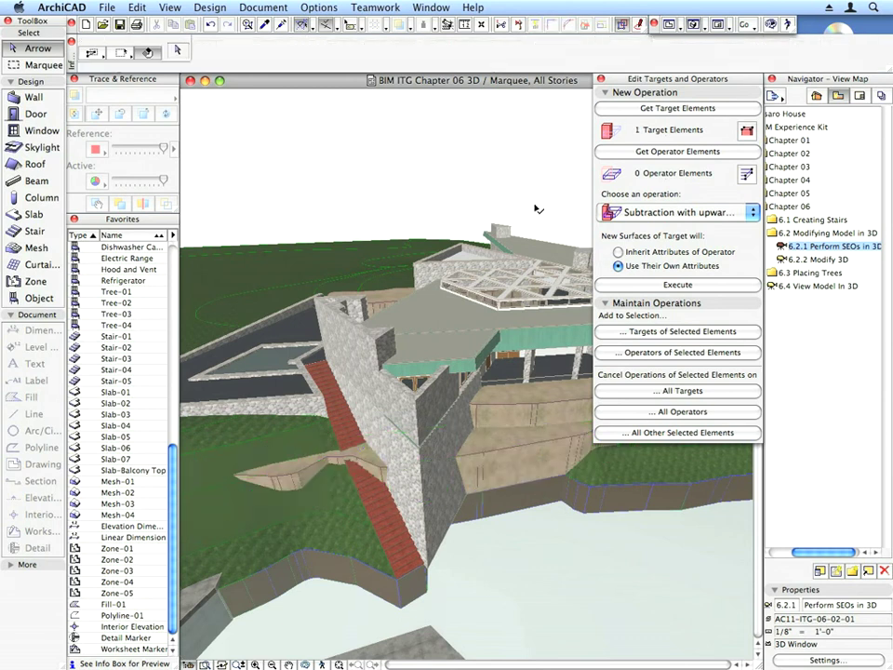
click(336, 401)
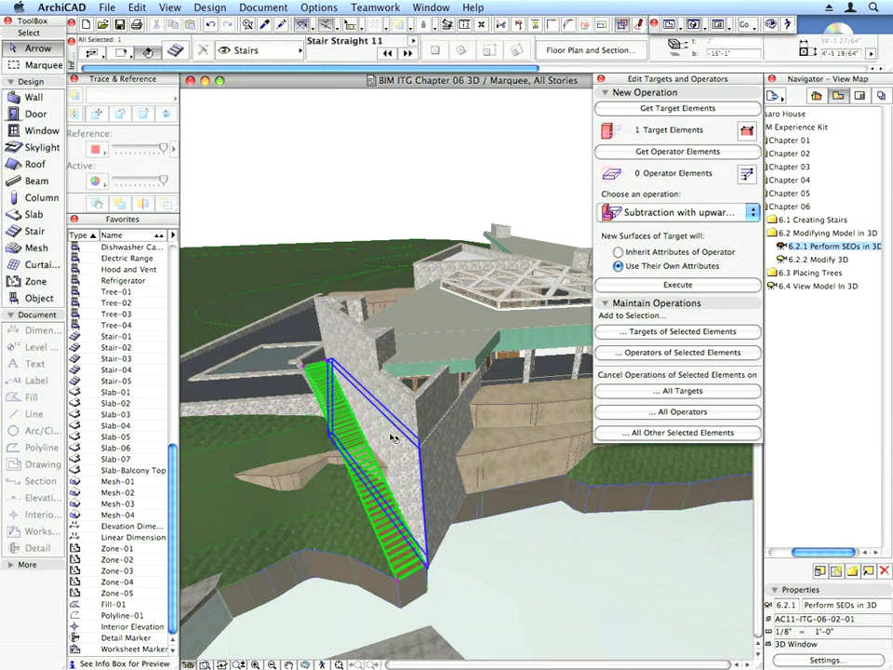
shift+click(393, 437)
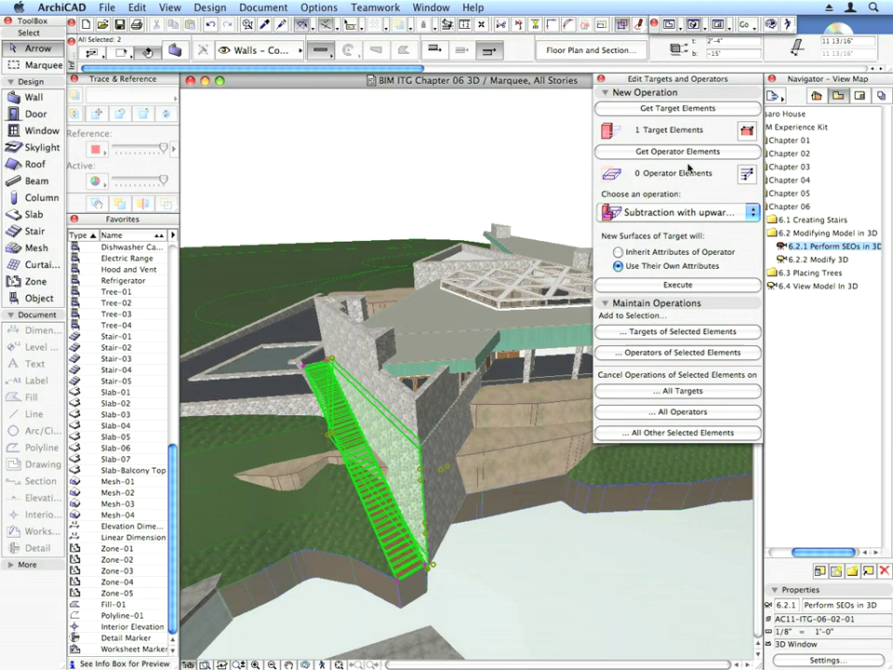
click(687, 286)
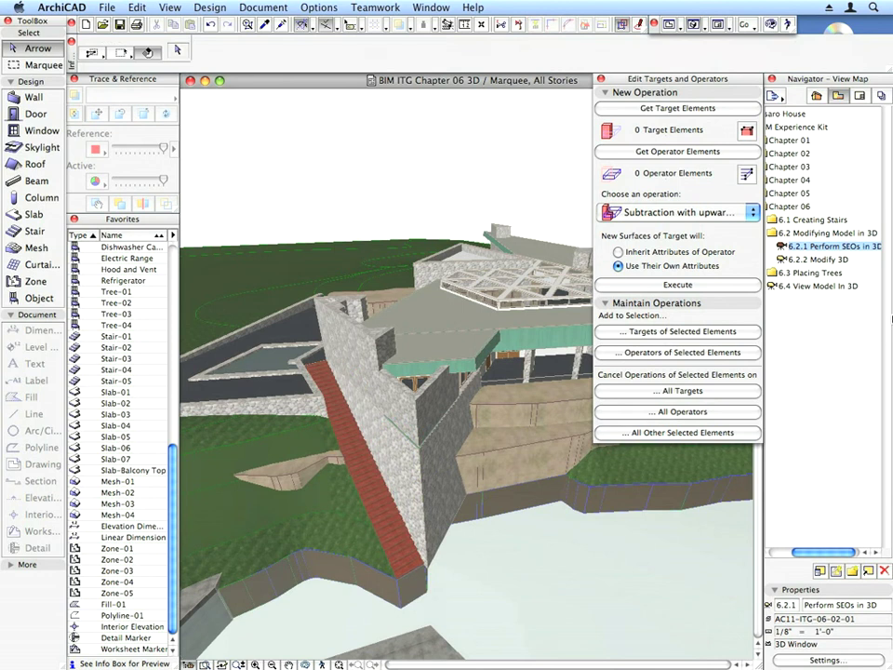
Set the top height of the tall stone wall at the balcony corner beside the stair to 2'-4".
click(407, 399)
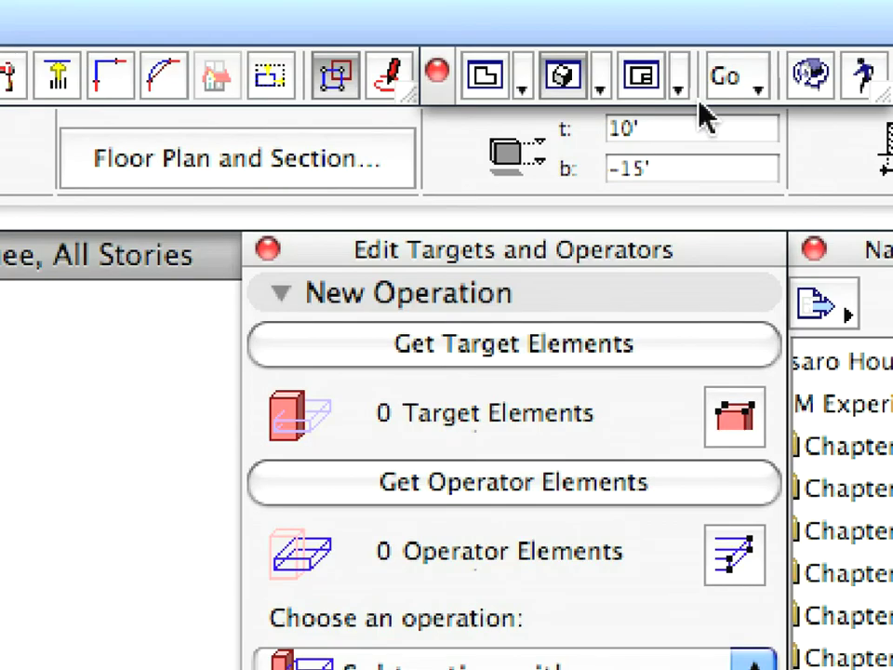
click(735, 39)
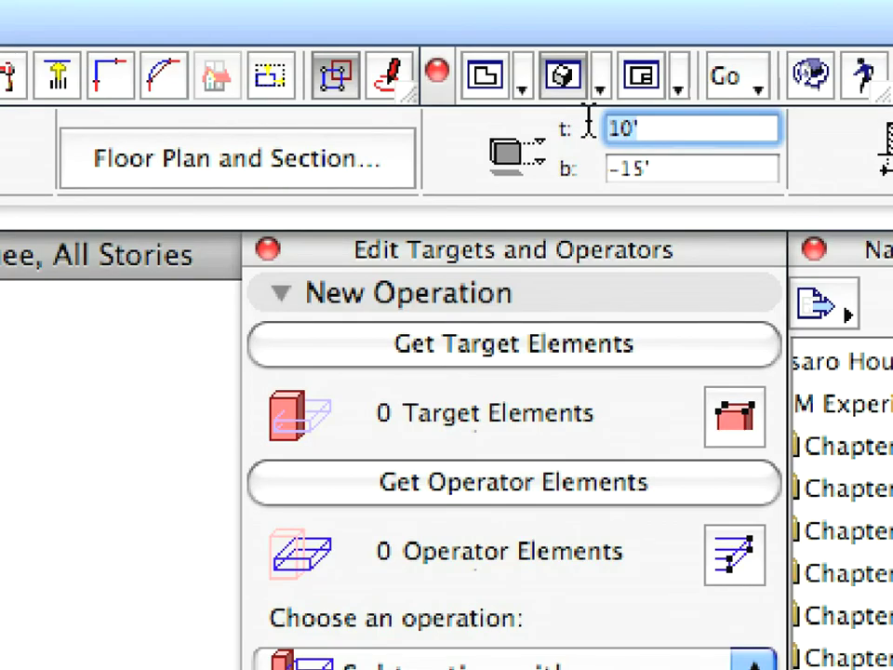
text(2-4)
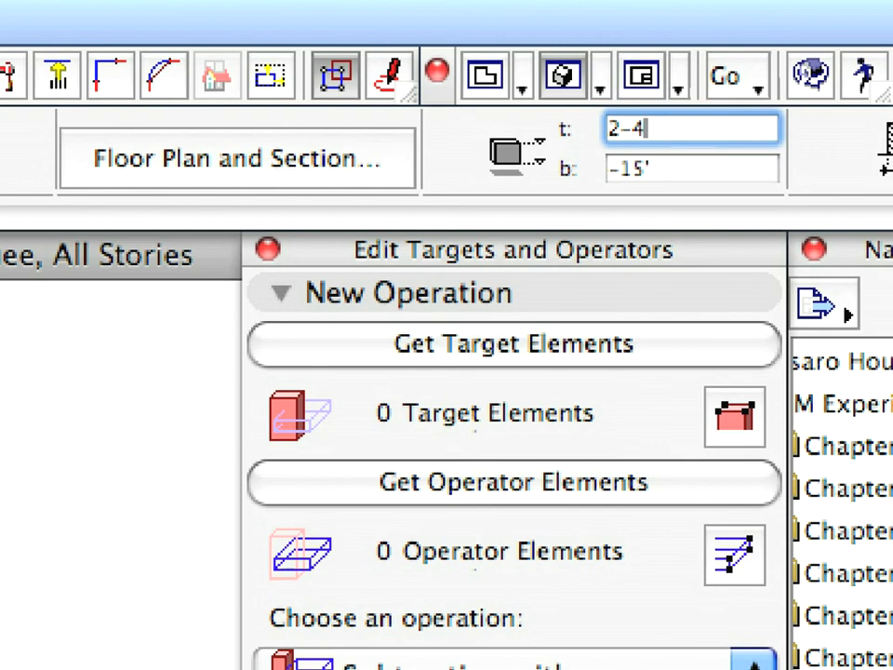
key(Return)
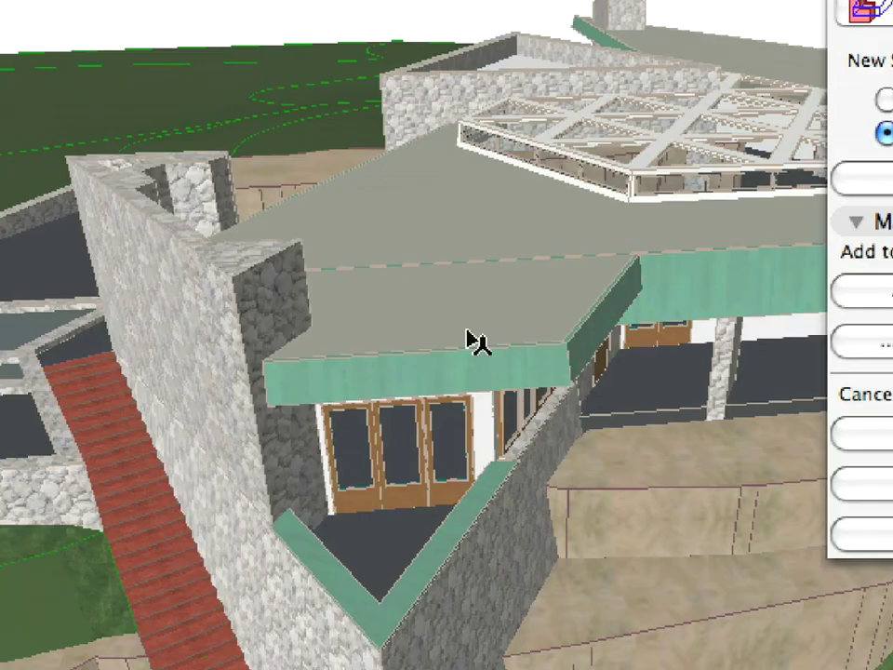
Move the lower roof slab above the balcony doors and its green fascia vertically to a Z coordinate of 6'-8".
click(446, 343)
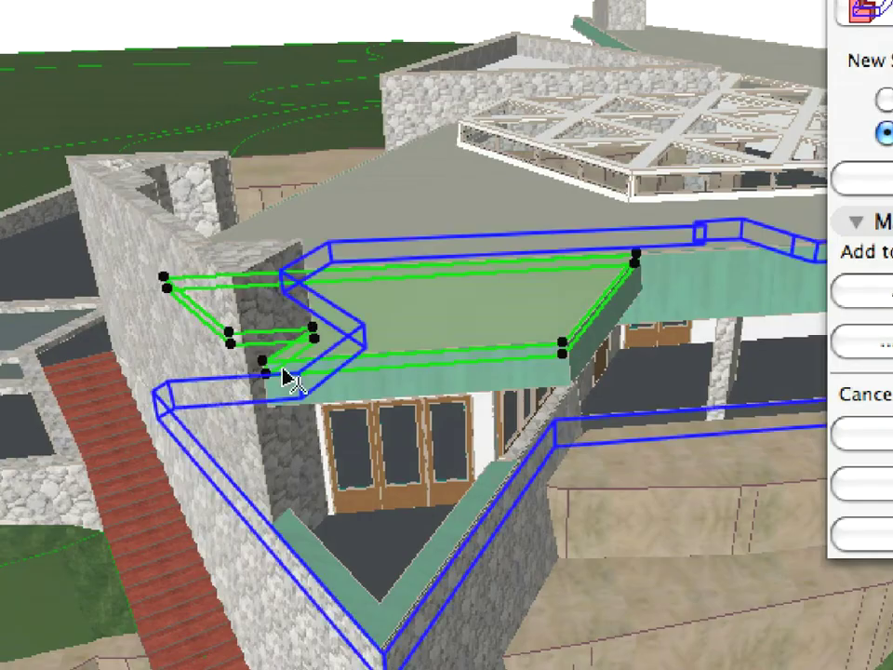
shift+click(340, 375)
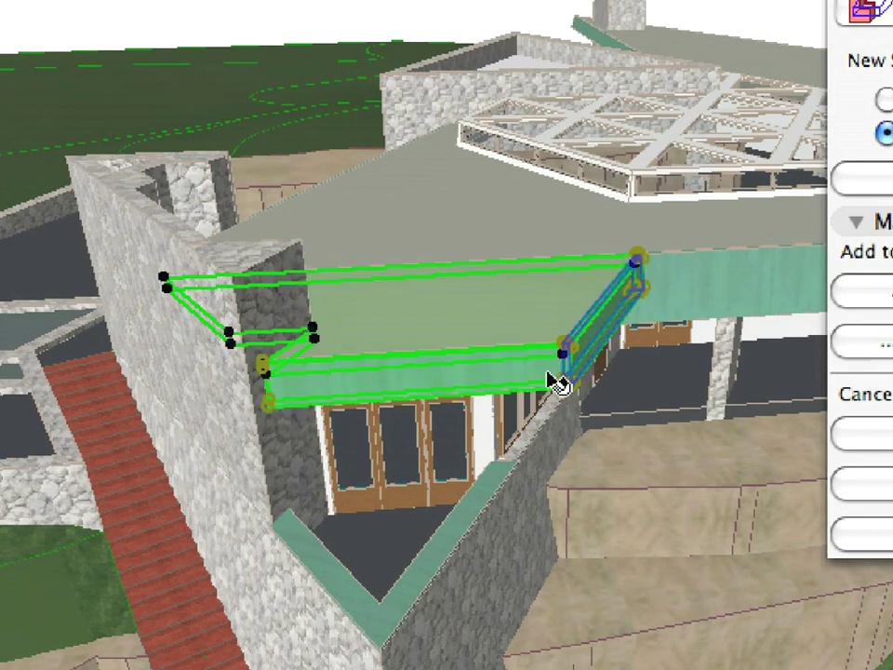
click(270, 410)
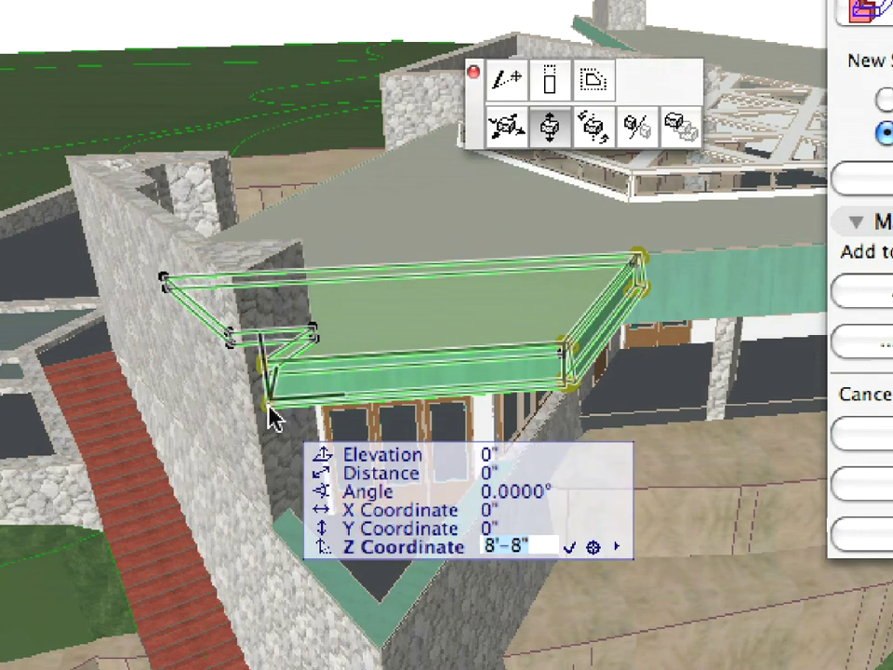
text(6-8)
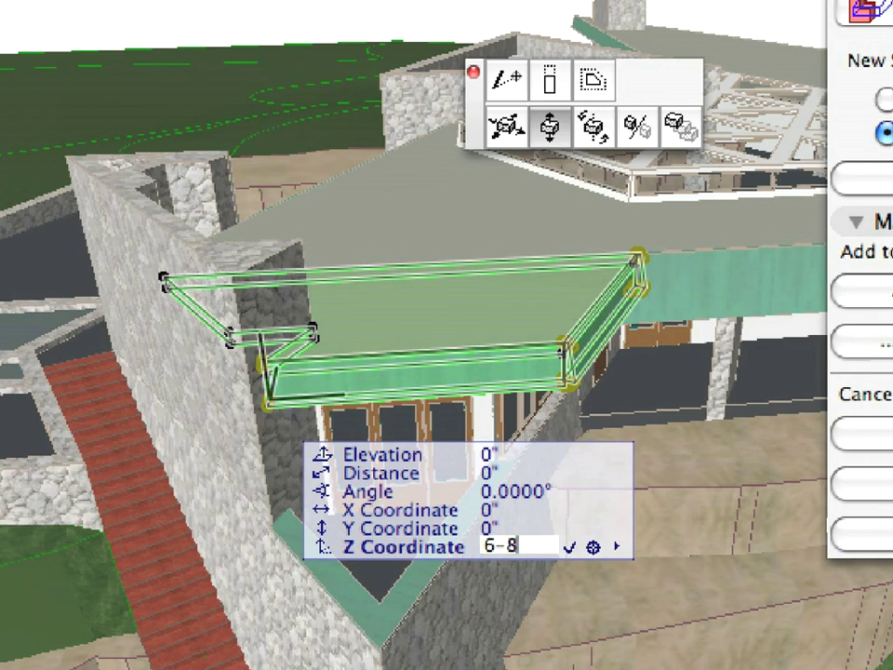
key(Return)
key(Escape)
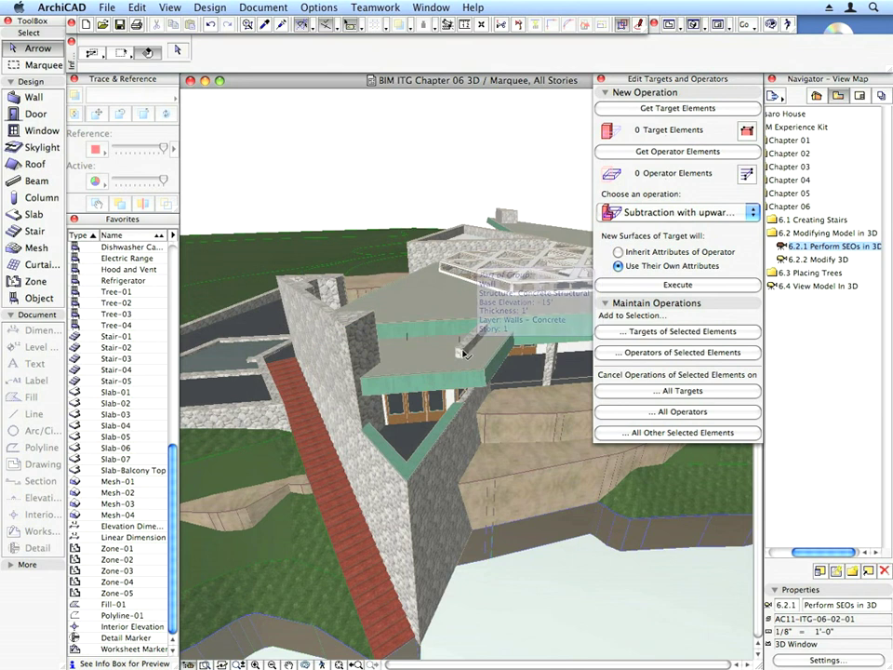
Subtract the lower roof slab as operator from the concrete wall protruding through it, using Subtraction with upwards extrusion.
click(463, 354)
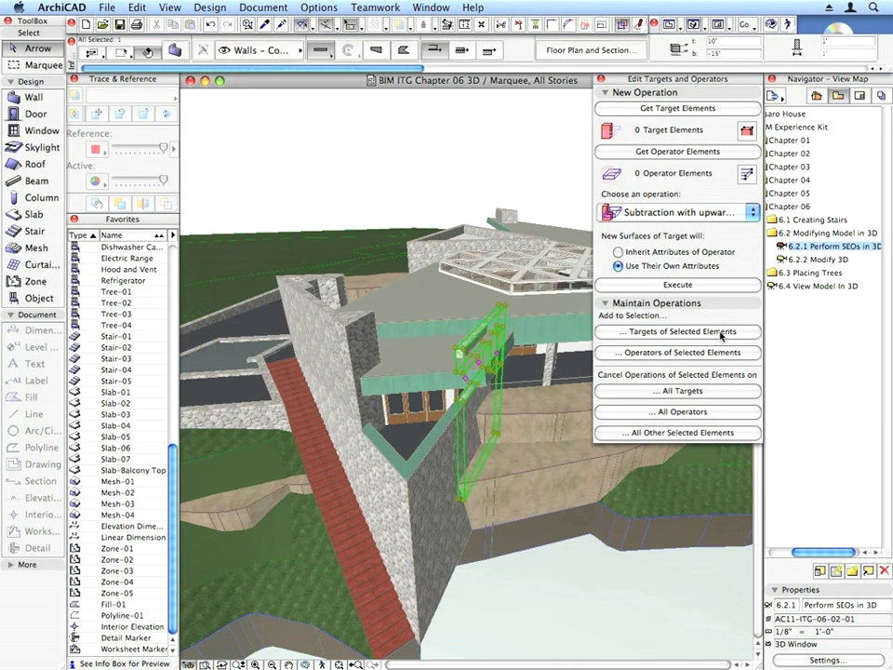
click(718, 110)
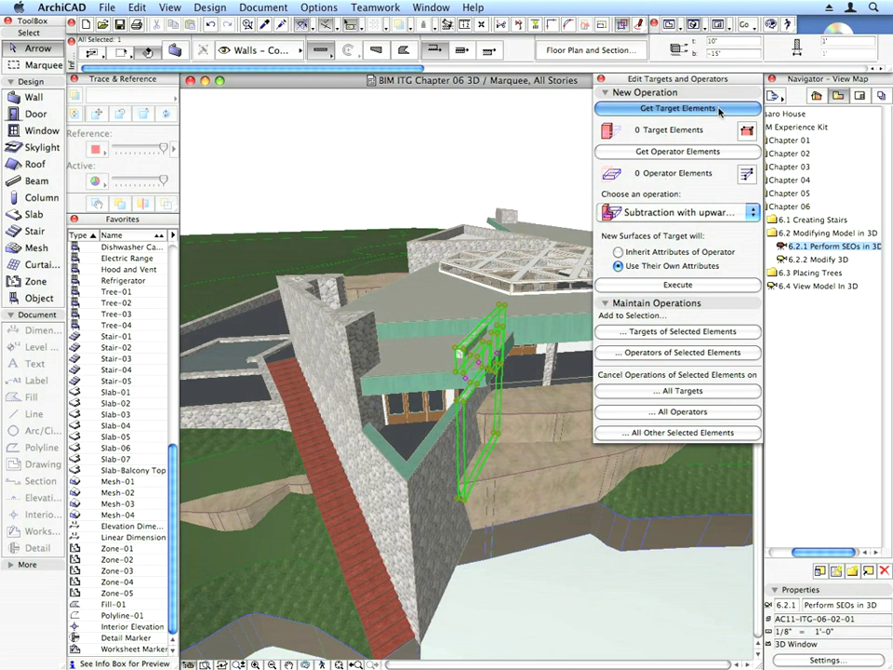
key(Escape)
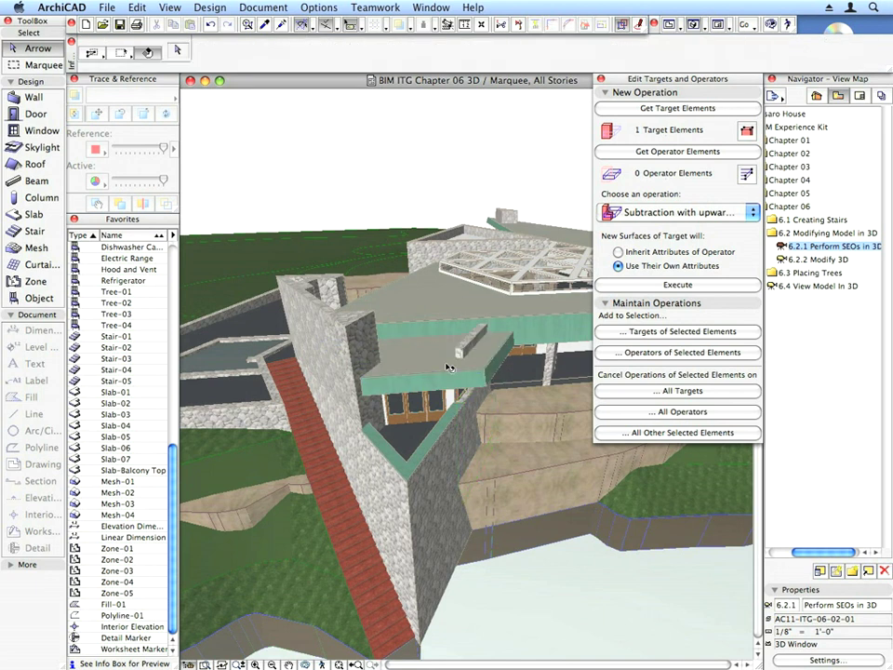
click(450, 366)
click(698, 152)
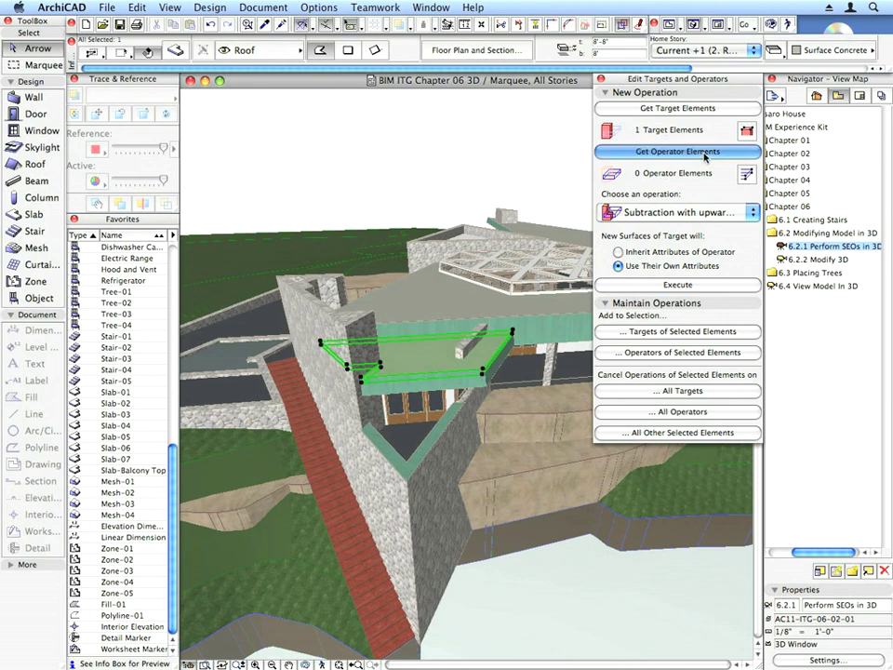
click(704, 285)
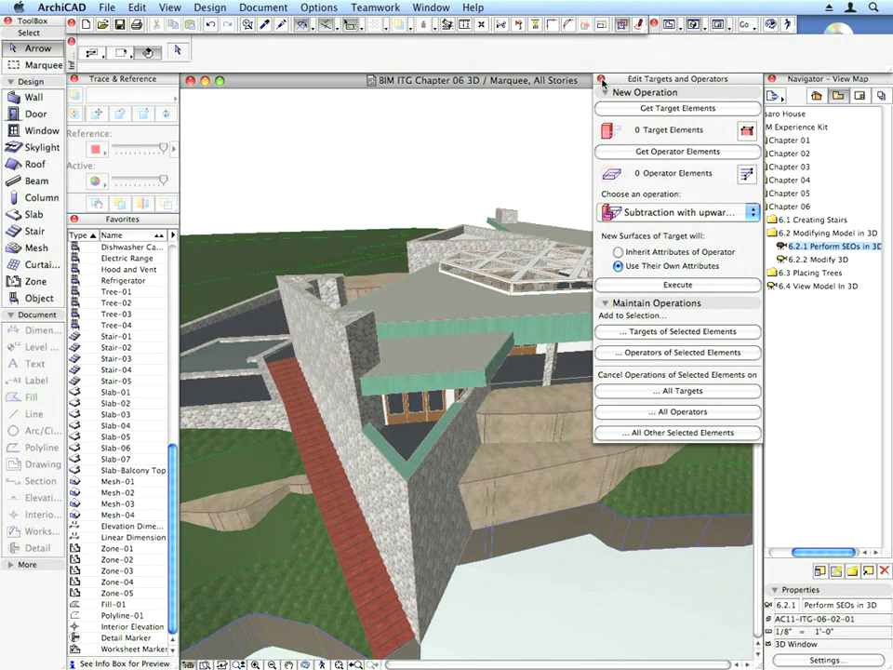
Close the solid element operations palette and open the saved view 6.2.2 Modify 3D.
click(602, 79)
click(840, 259)
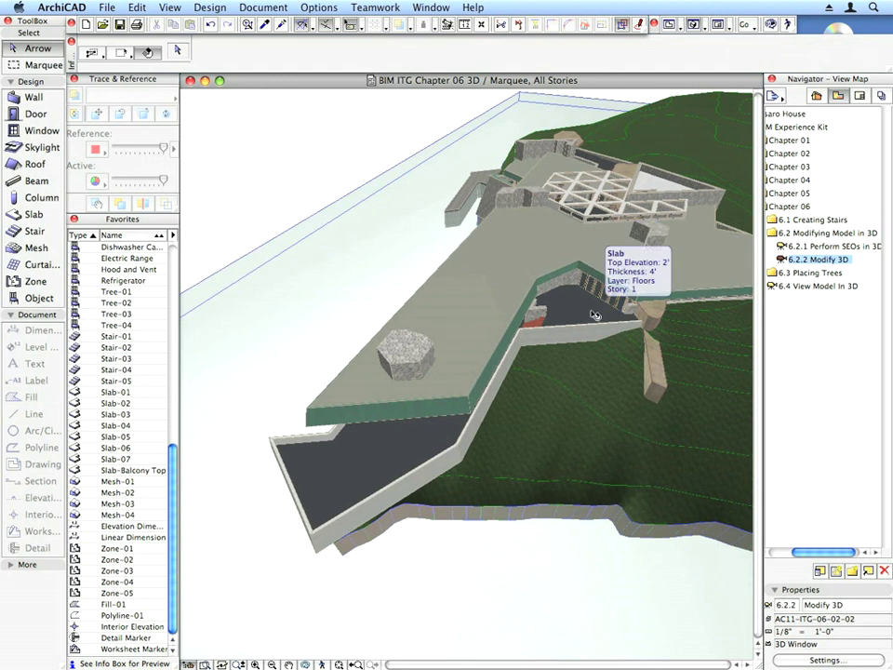
Unlink the surface materials of the two dark terrace floor slabs and set their top surface to C12.
click(592, 314)
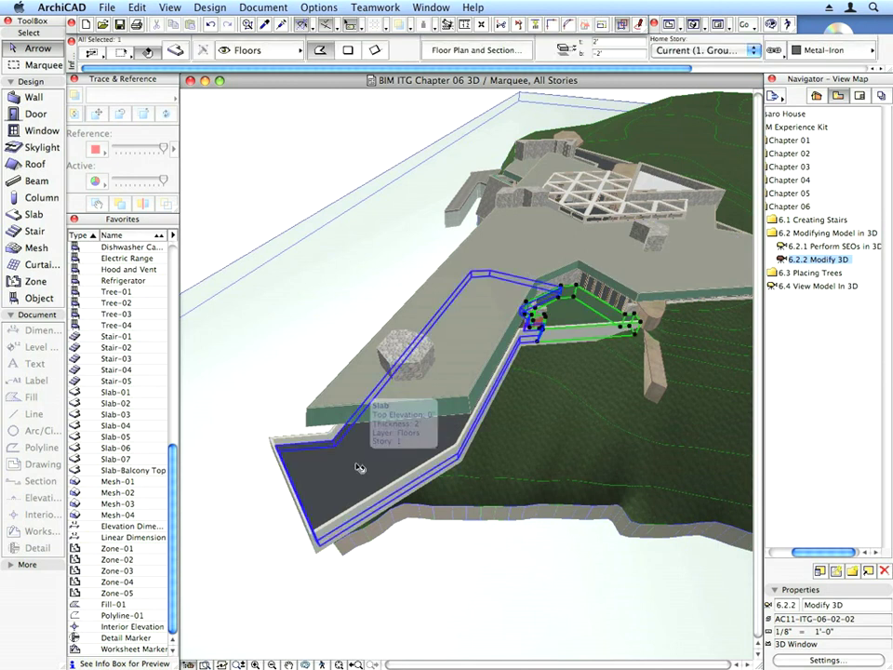
shift+click(359, 468)
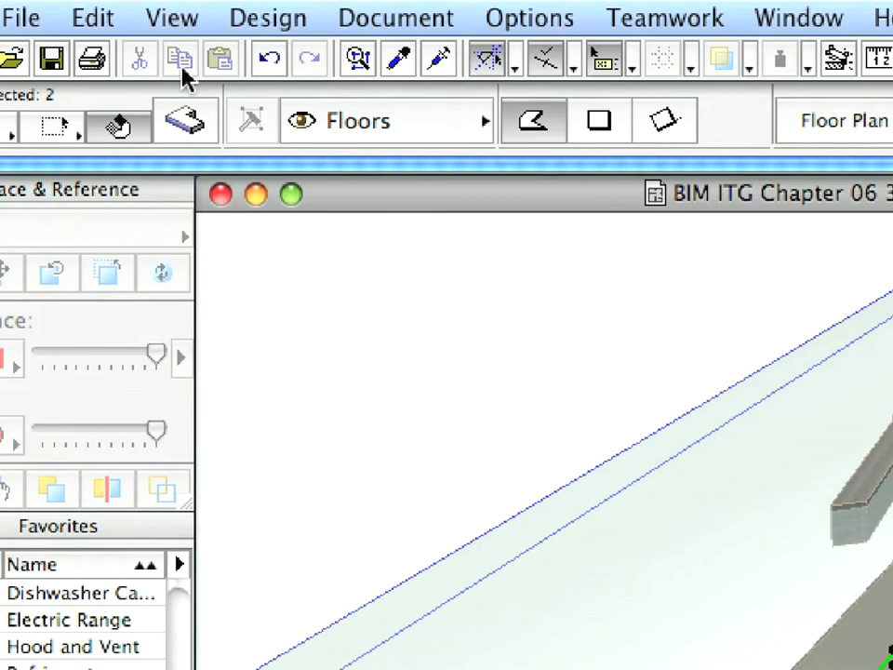
click(193, 123)
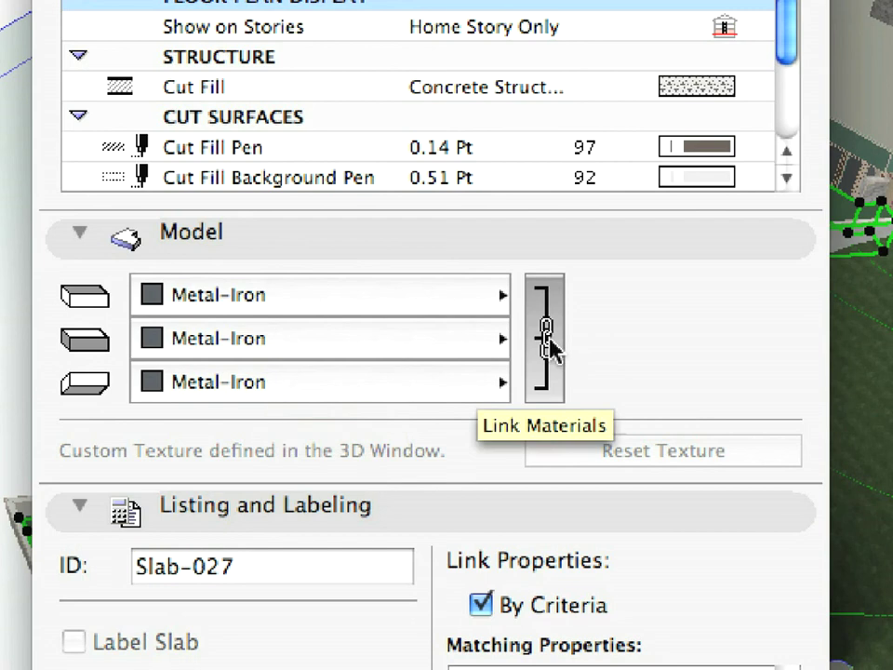
click(549, 344)
click(386, 307)
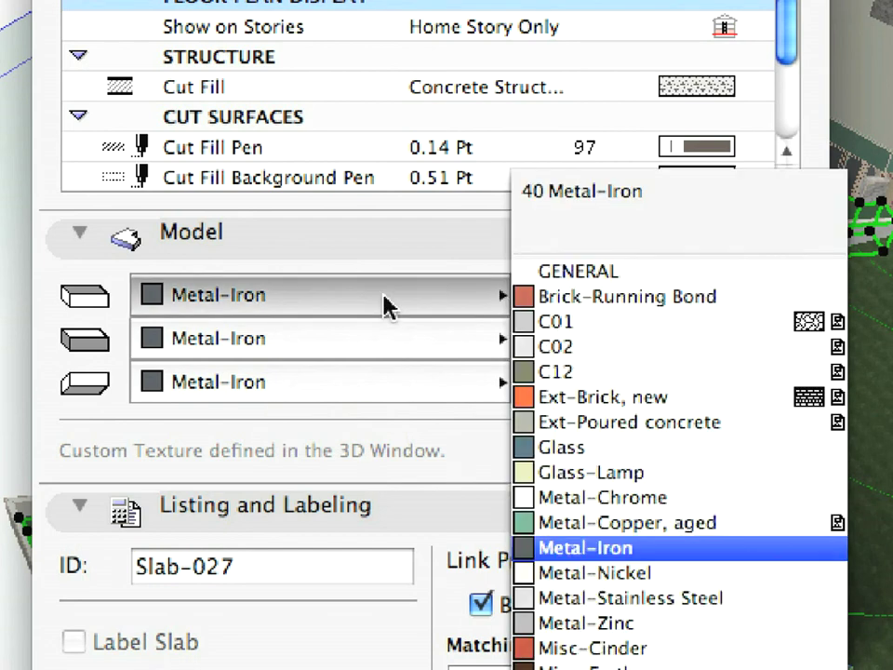
click(593, 373)
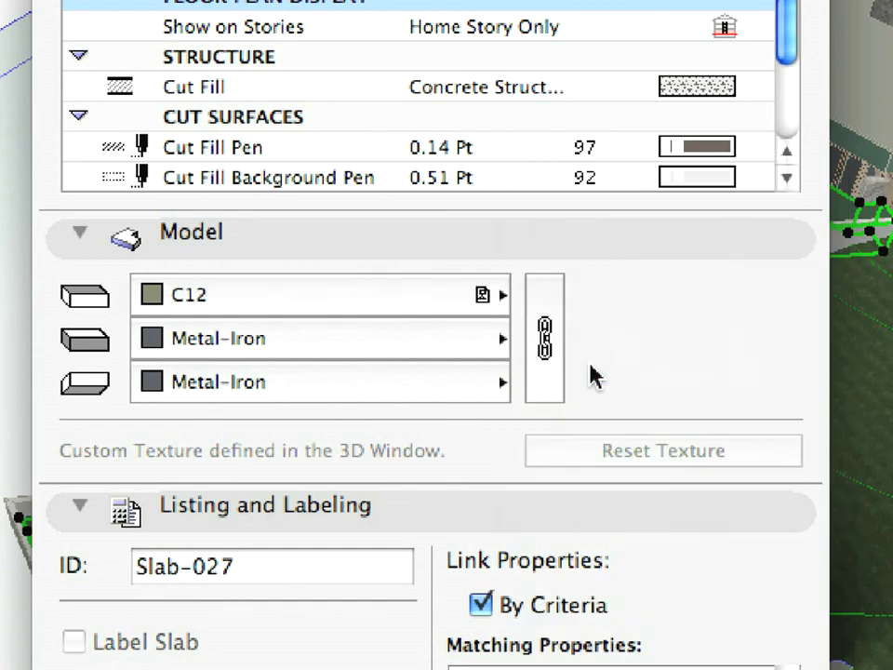